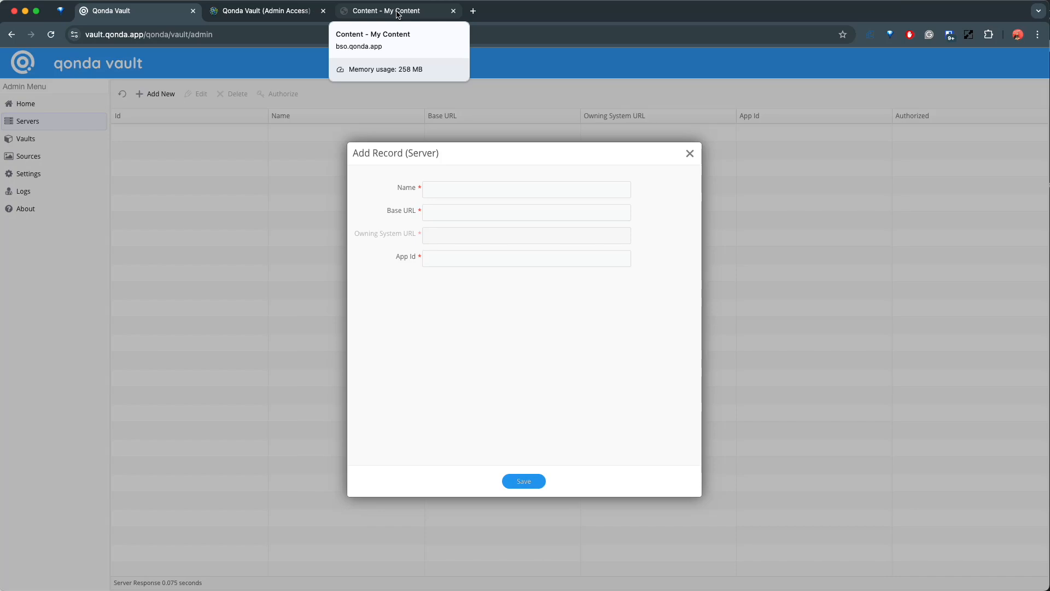
- In the ArcGIS portal content, create an "Other application" item titled "Qonda Vault (Link Server Demo)"
left_click(398, 12)
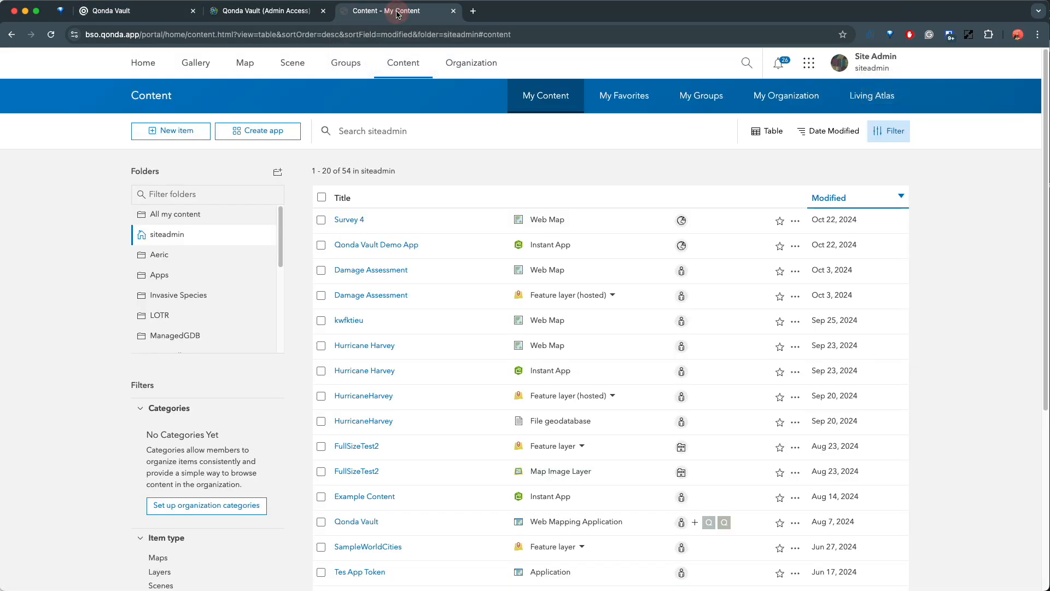
left_click(167, 136)
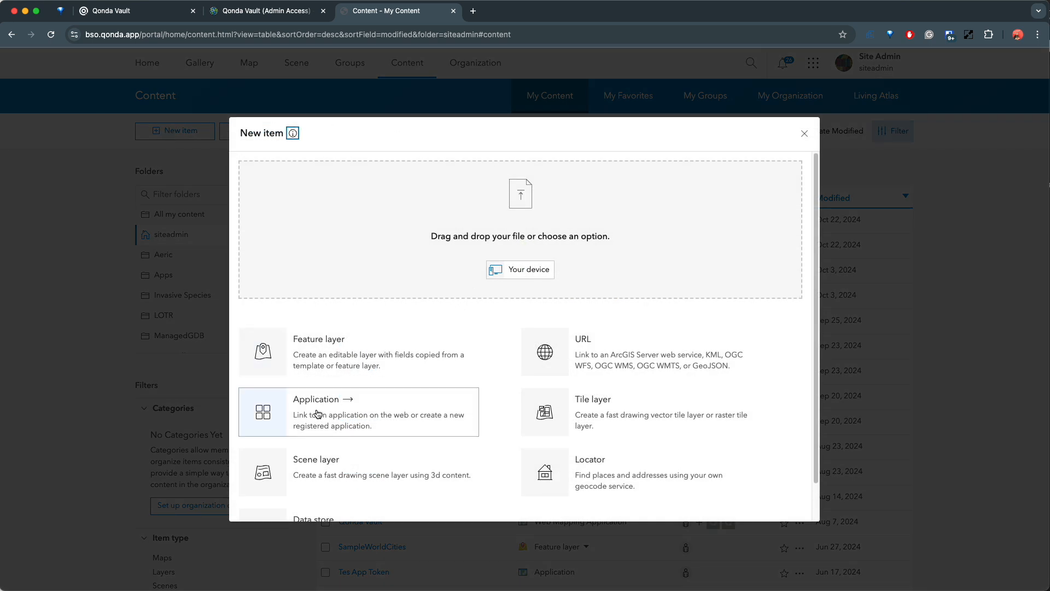
left_click(318, 414)
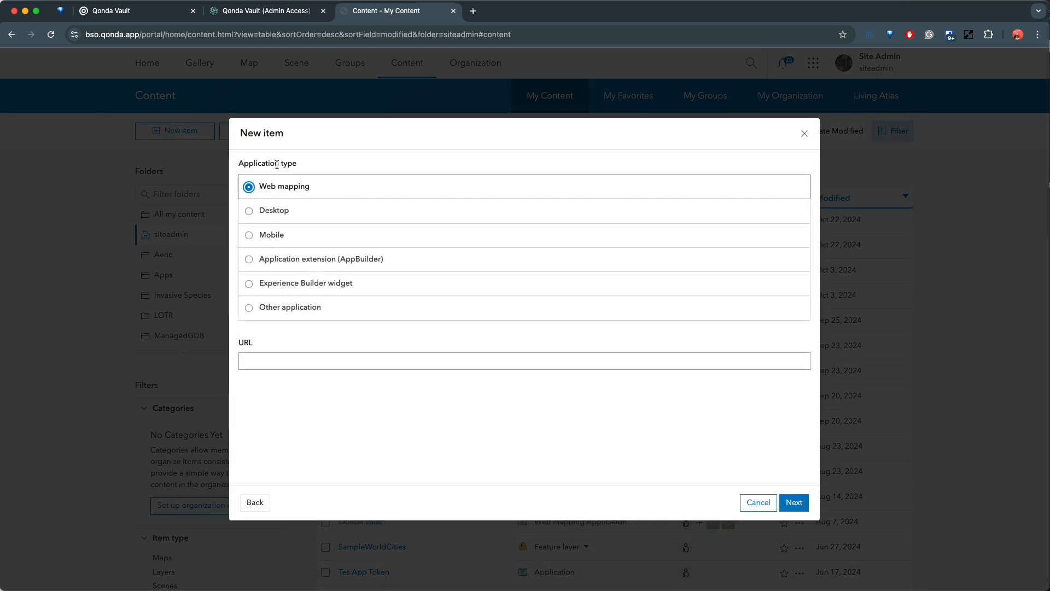
left_click(272, 312)
left_click(794, 504)
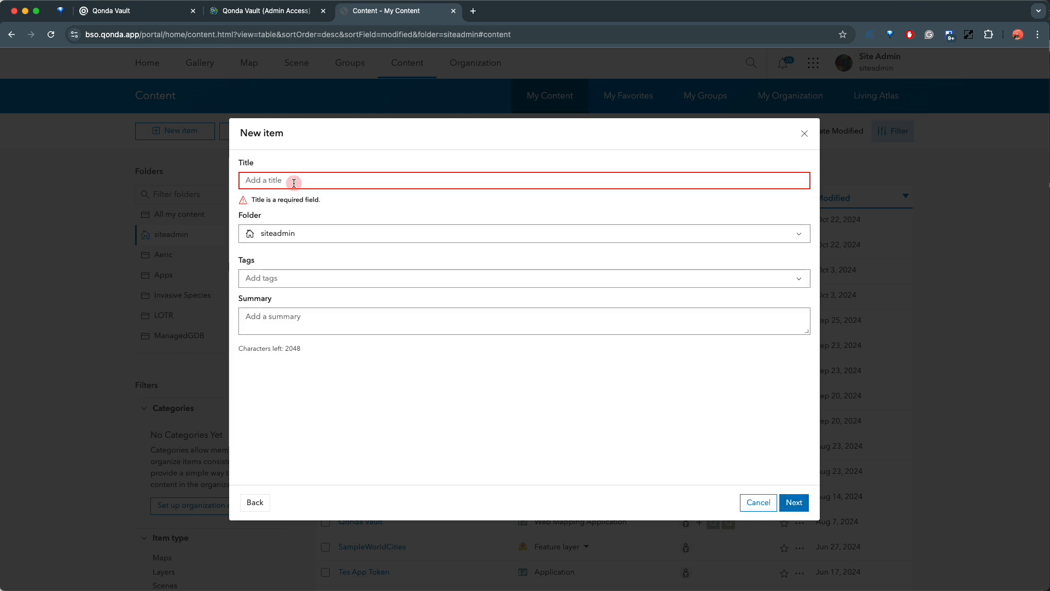
type("Qonda Vault (Link Server Demo)")
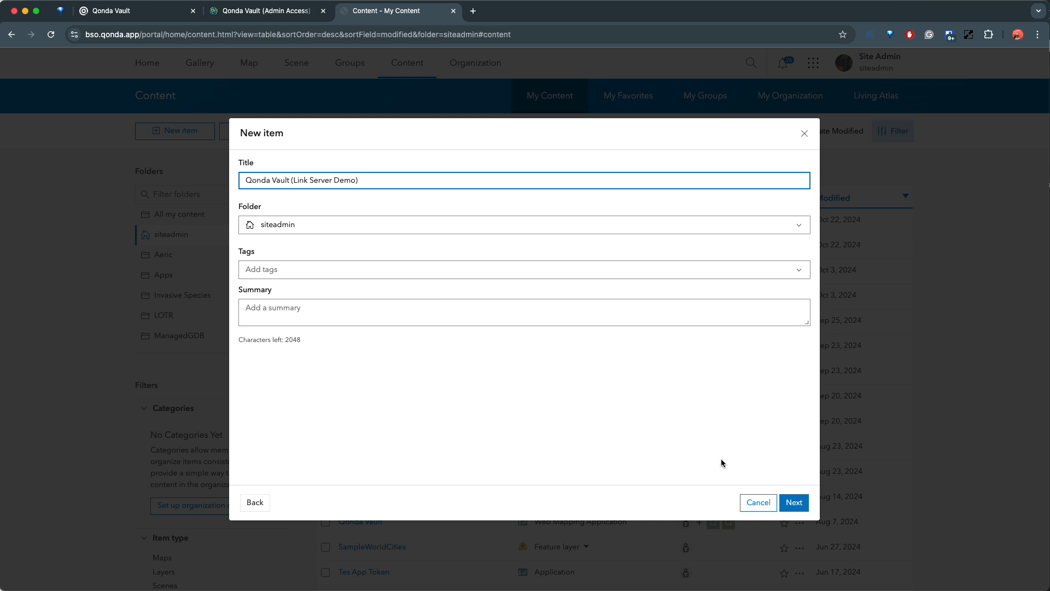
left_click(794, 503)
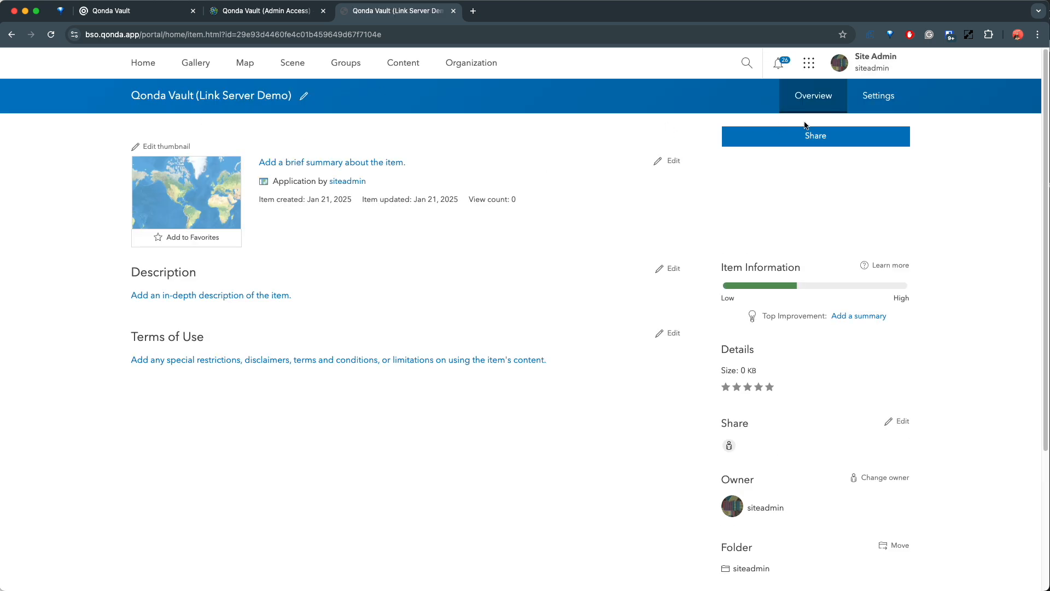
- Open the new item's settings, reveal its registered app information and highlight the redirect URI
left_click(878, 95)
scroll(440, 295, "down", 5)
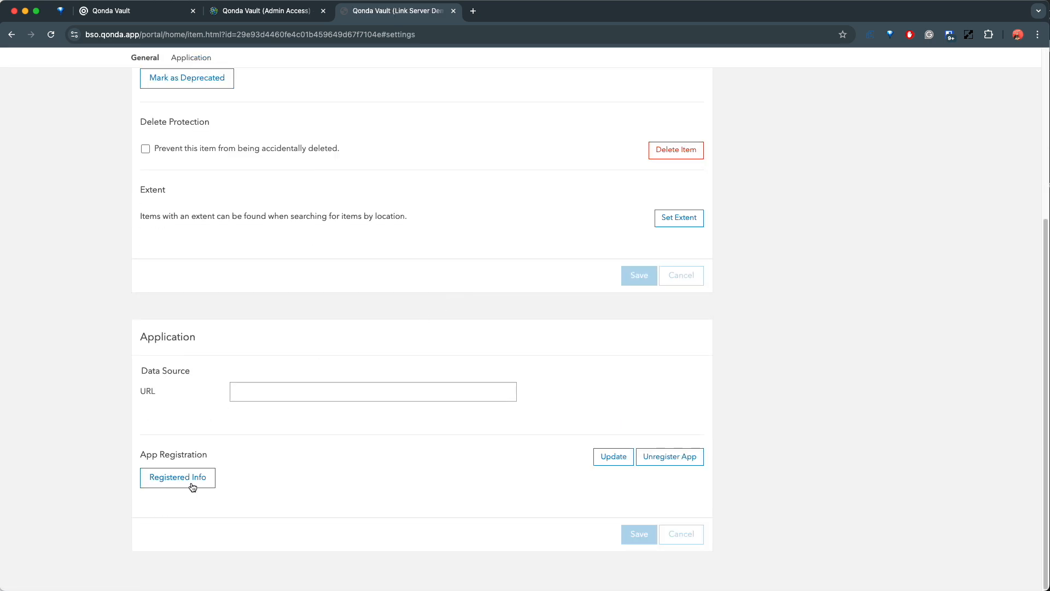
left_click(178, 479)
scroll(305, 454, "down", 3)
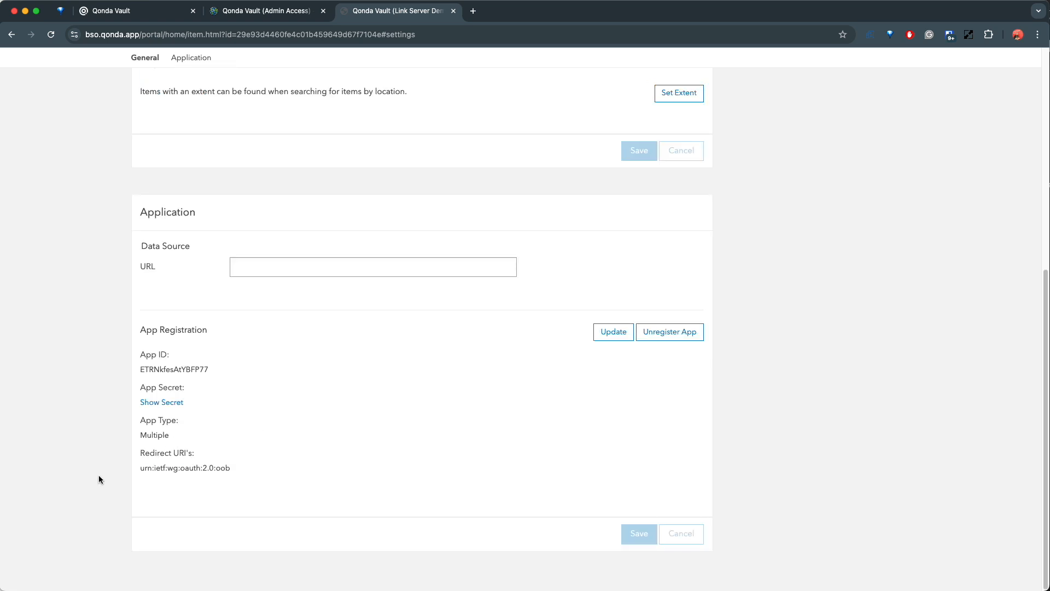
mouse_move(138, 469)
left_mouse_down()
mouse_move(242, 480)
mouse_move(142, 468)
left_mouse_up()
left_click(192, 474)
left_click_drag(233, 470, 140, 469)
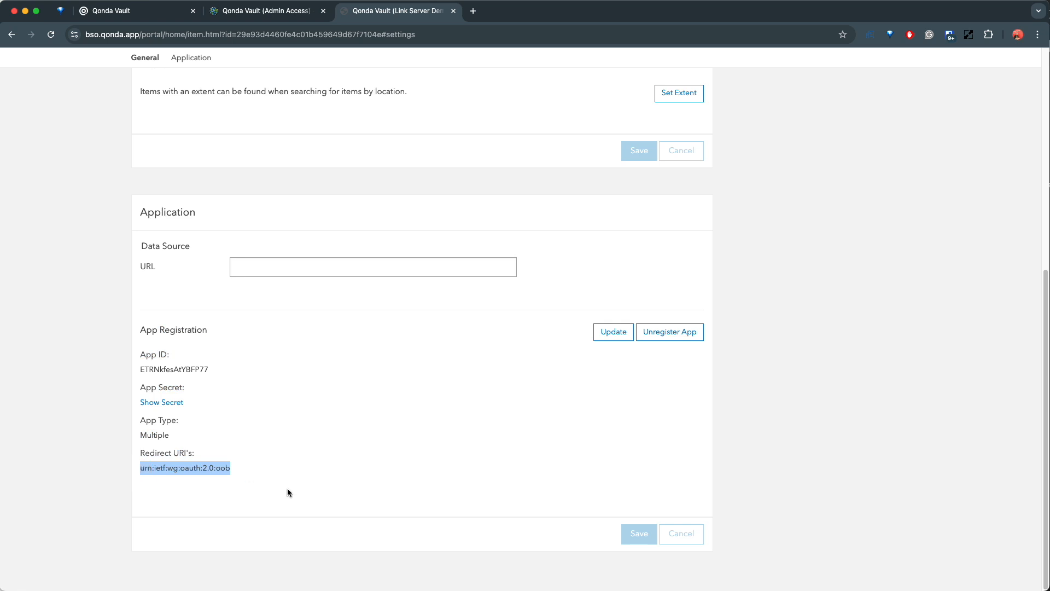
left_click(610, 335)
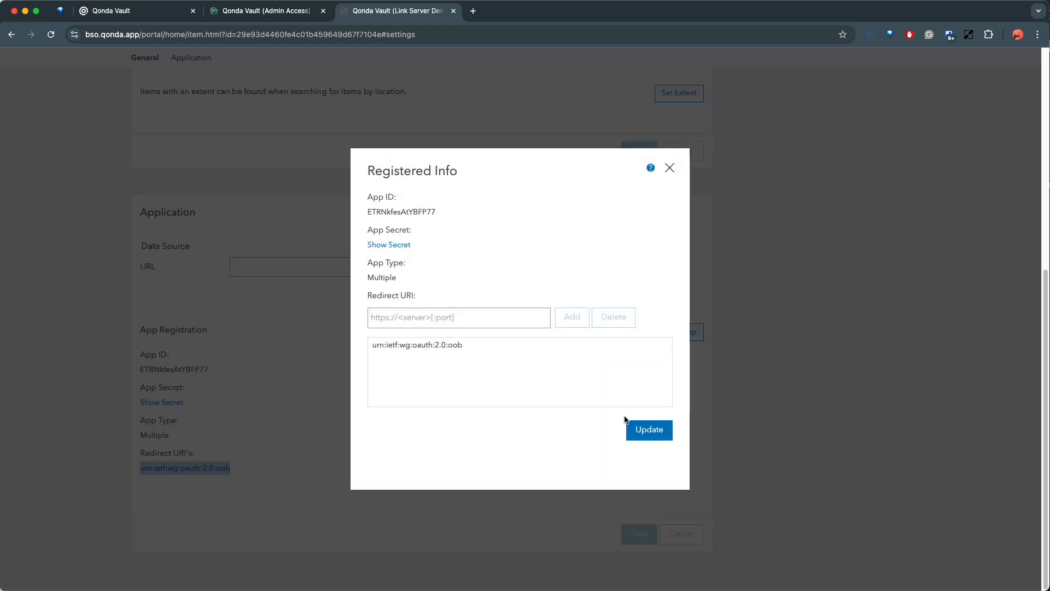
left_click(121, 12)
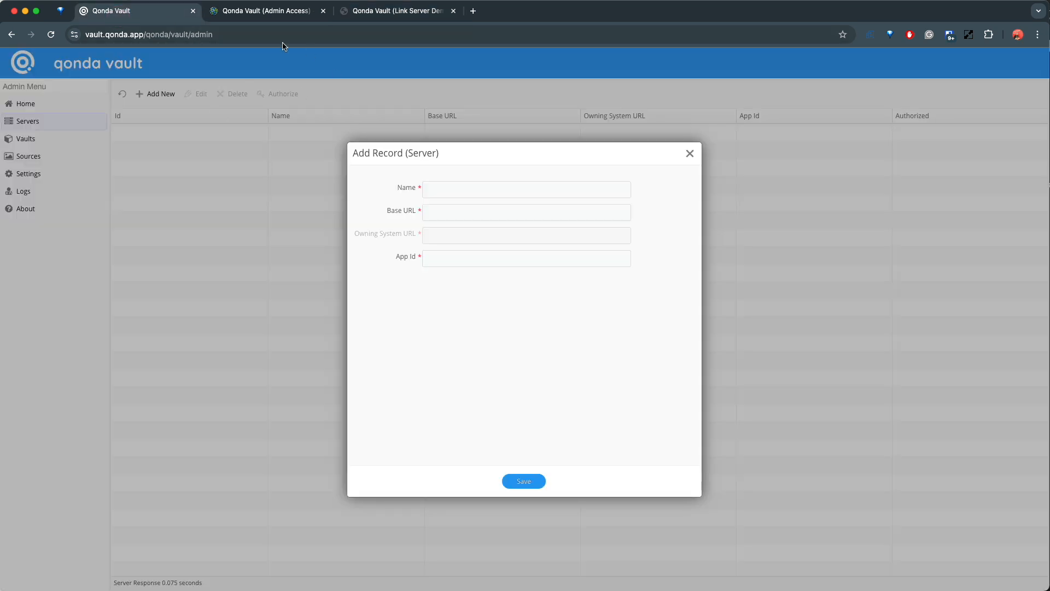
left_click(187, 34)
left_click(187, 34)
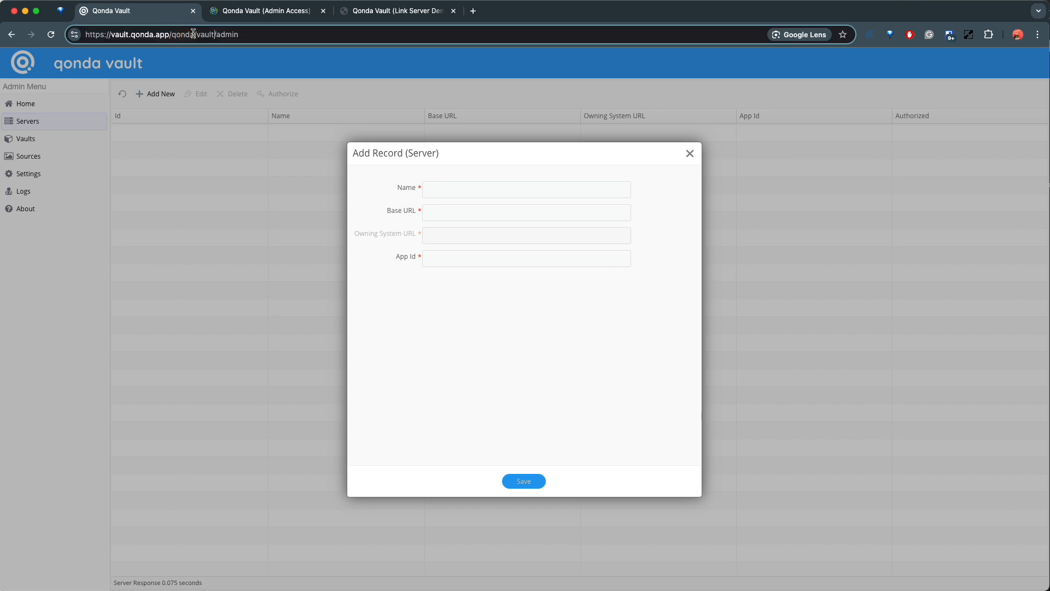
left_click_drag(214, 34, 65, 27)
key("super+c")
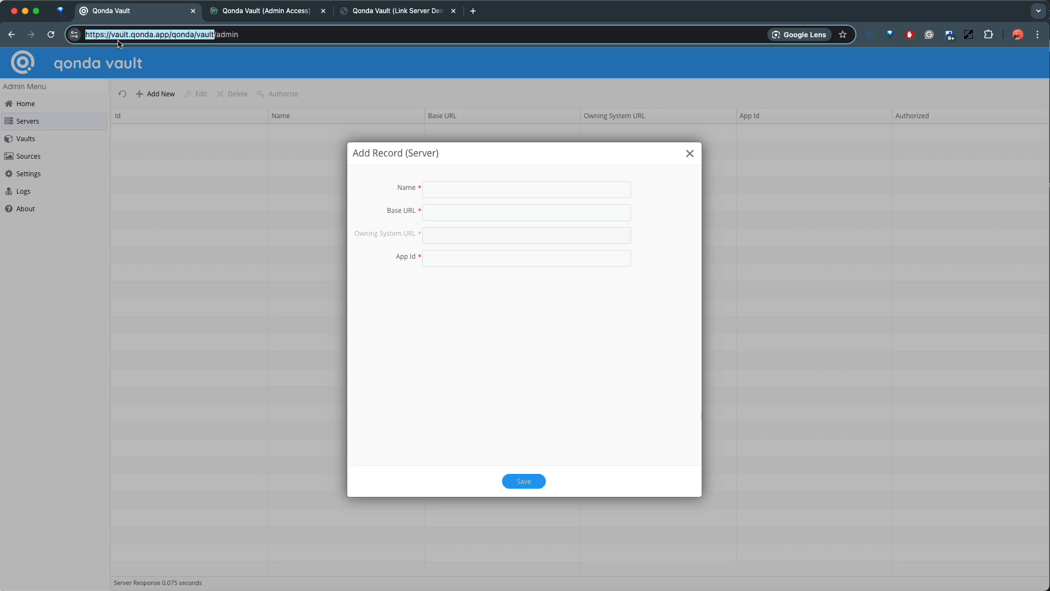
left_click(397, 11)
left_click(439, 322)
key("super+v")
left_click(573, 318)
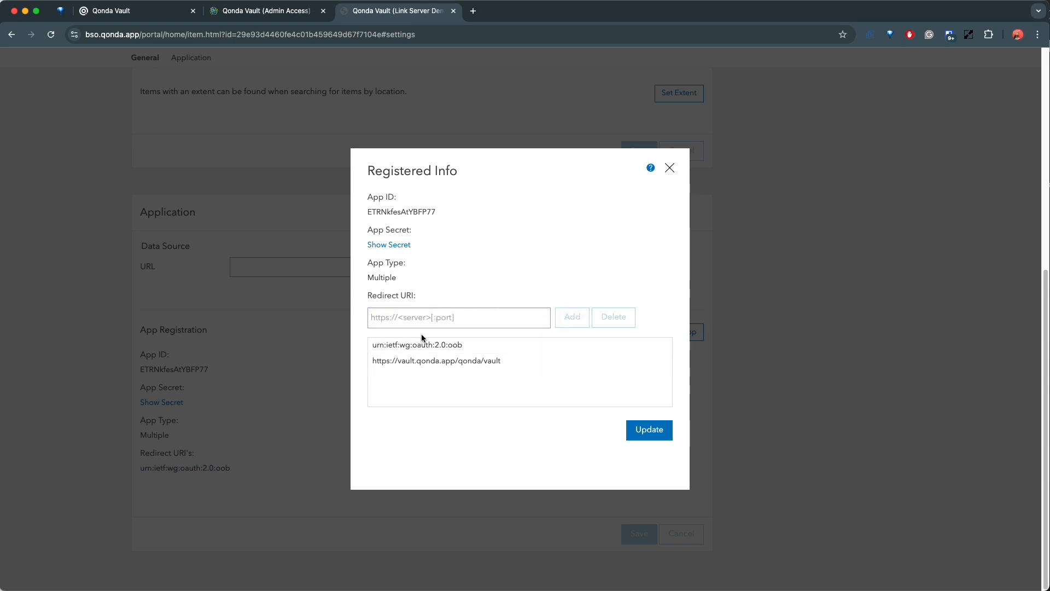
- Select both redirect URIs in the registered info and update the app registration
left_click(419, 361)
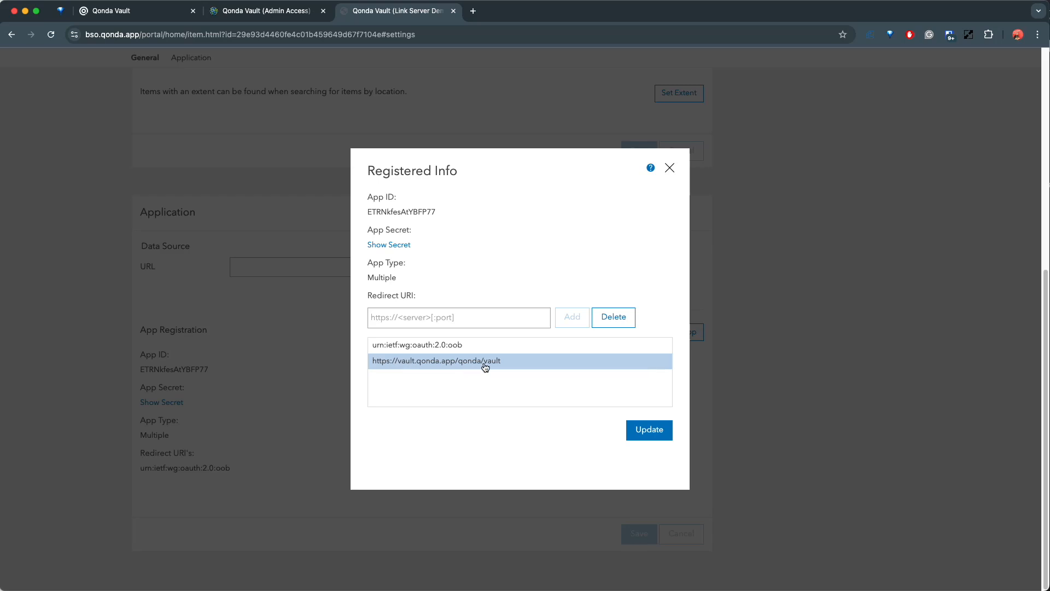
left_click(405, 345, "shift")
left_click(390, 347)
left_click(405, 344)
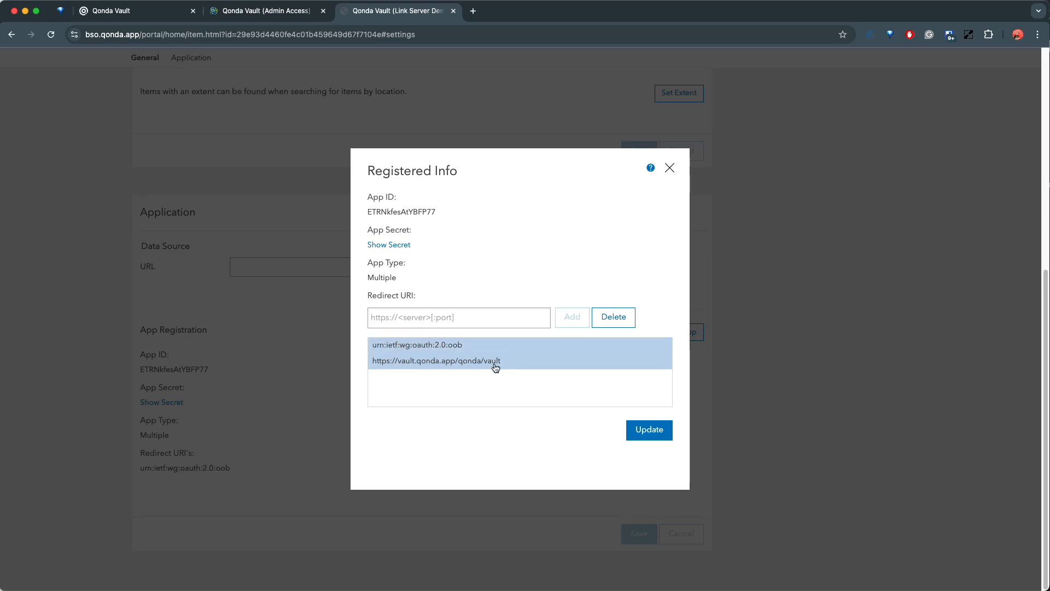
left_click(648, 430)
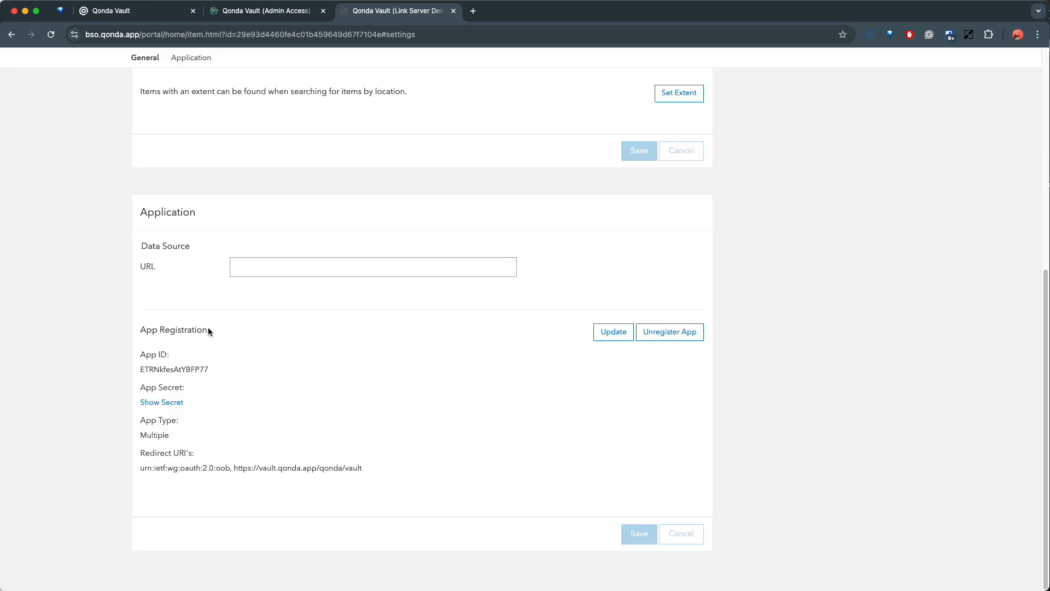
- Copy the app ID from the portal registration into the App Id of the new Qonda Vault server record
double_click(175, 369)
key("super+c")
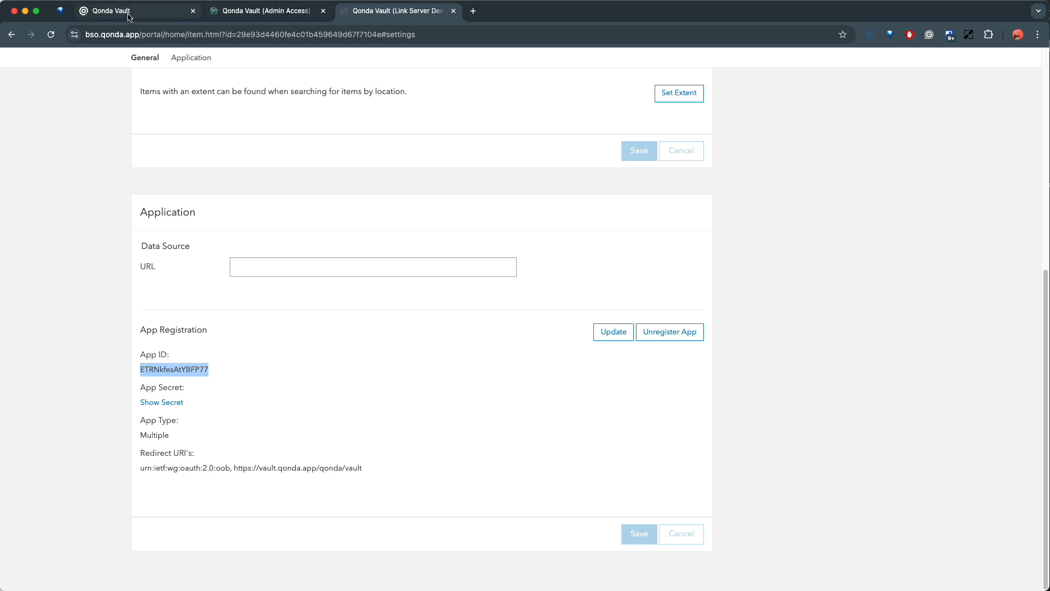
left_click(153, 17)
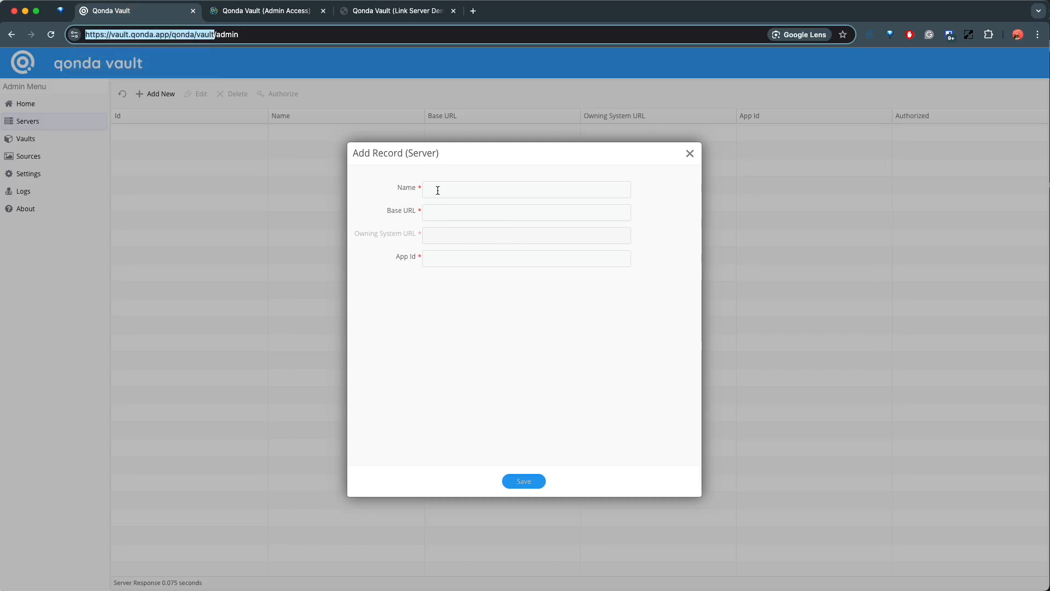
left_click(445, 254)
key("super+v")
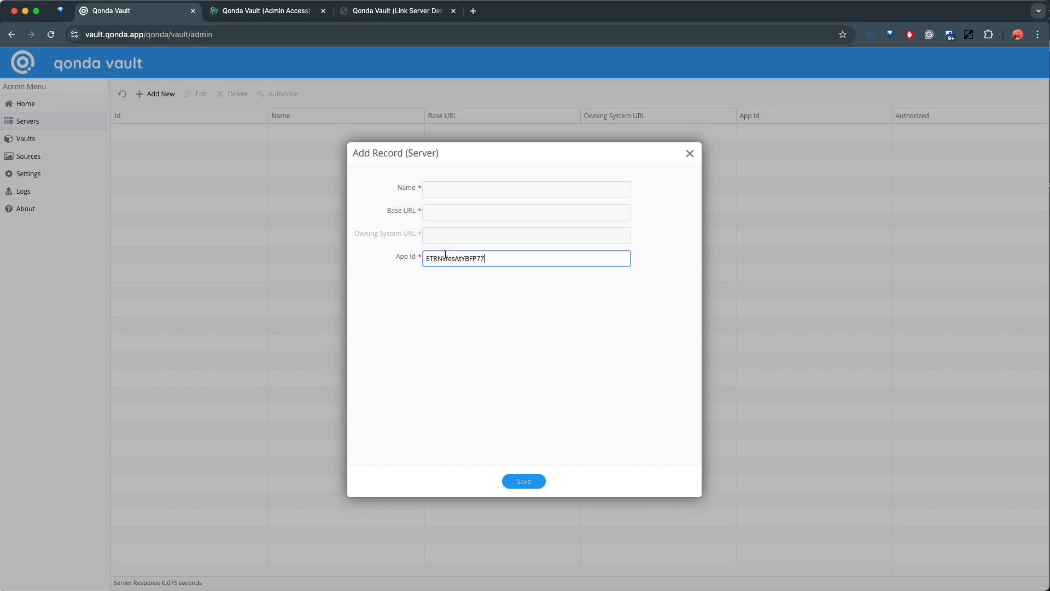
- Name the new server record "BSO Enterprise"
left_click(451, 189)
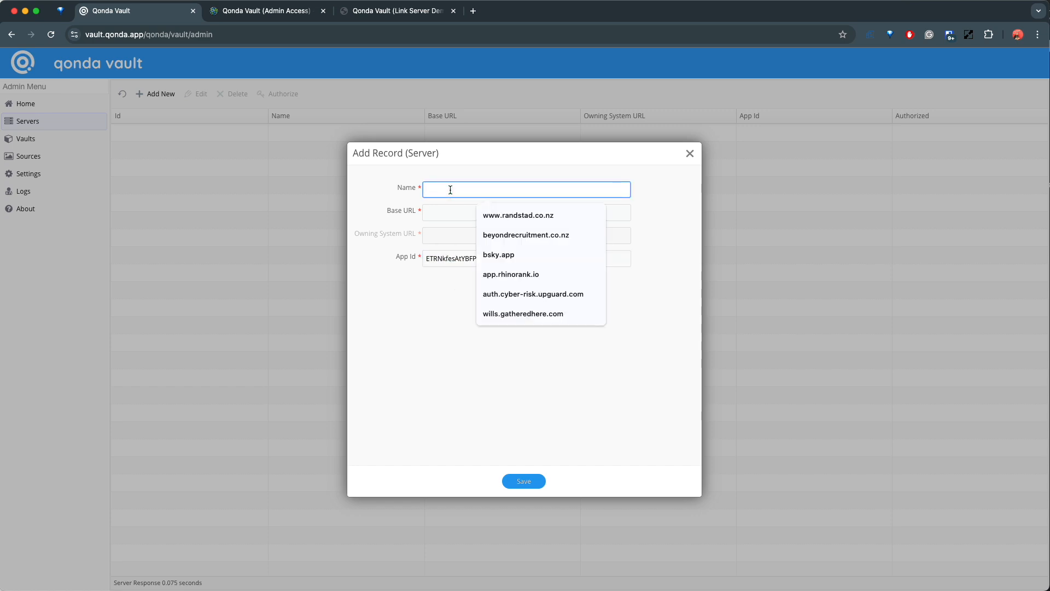
type("BSO")
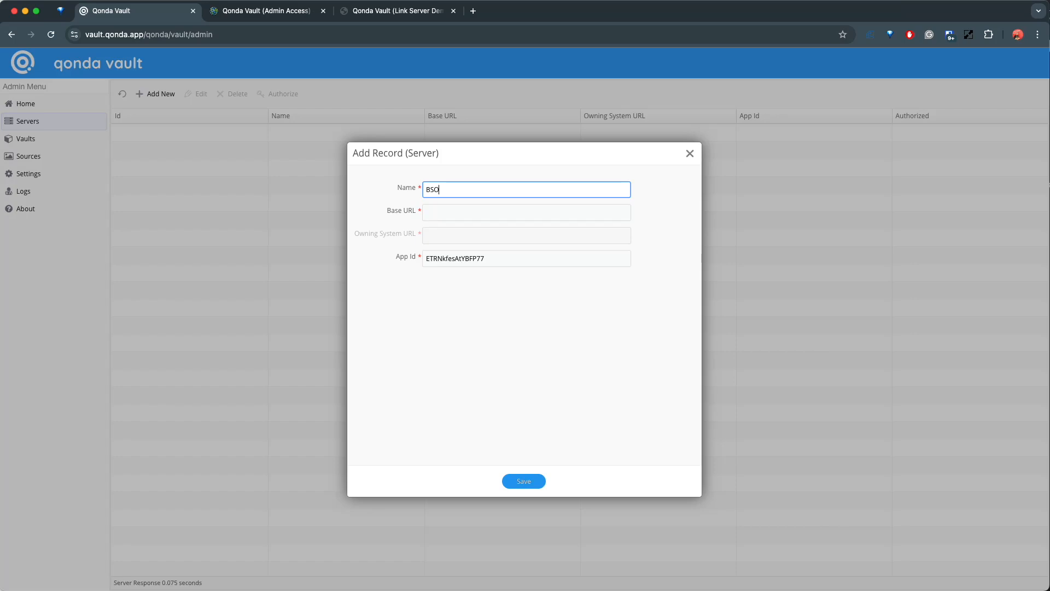
type(" ArcG")
key("BackSpace")
key("BackSpace")
type("Enterprise")
- Open the ArcGIS REST services directory at bso.qonda.app/server/rest/services in a new tab
left_click(457, 210)
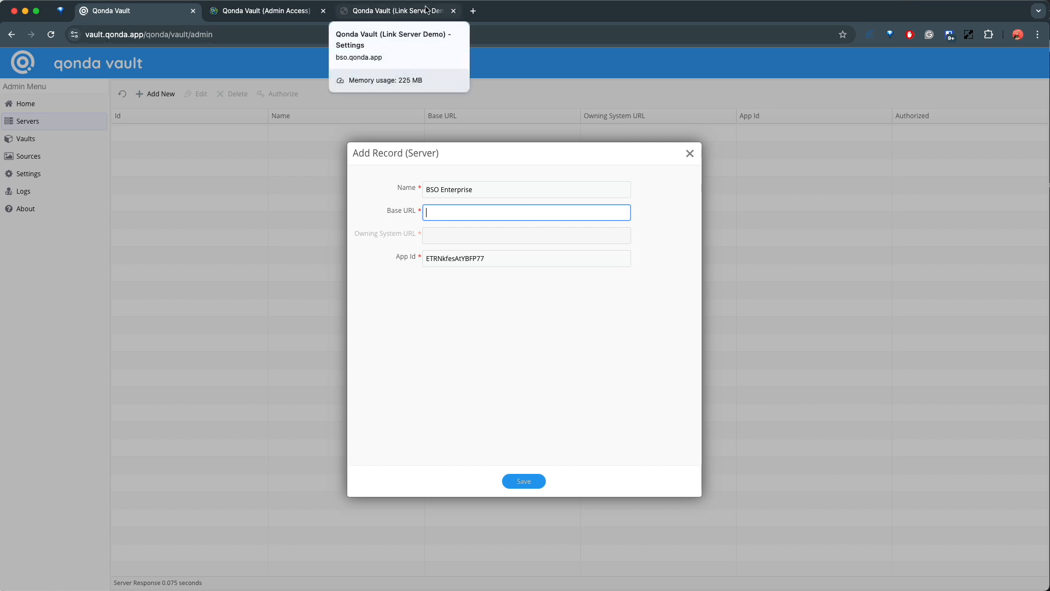
left_click(473, 13)
left_click(428, 31)
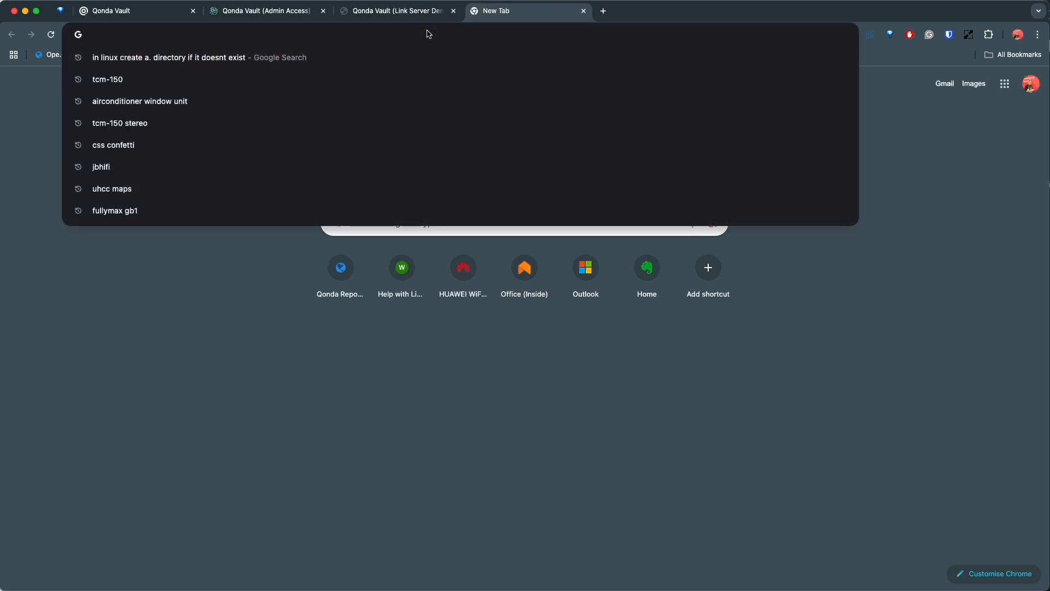
type("bso.qonda.app/porta")
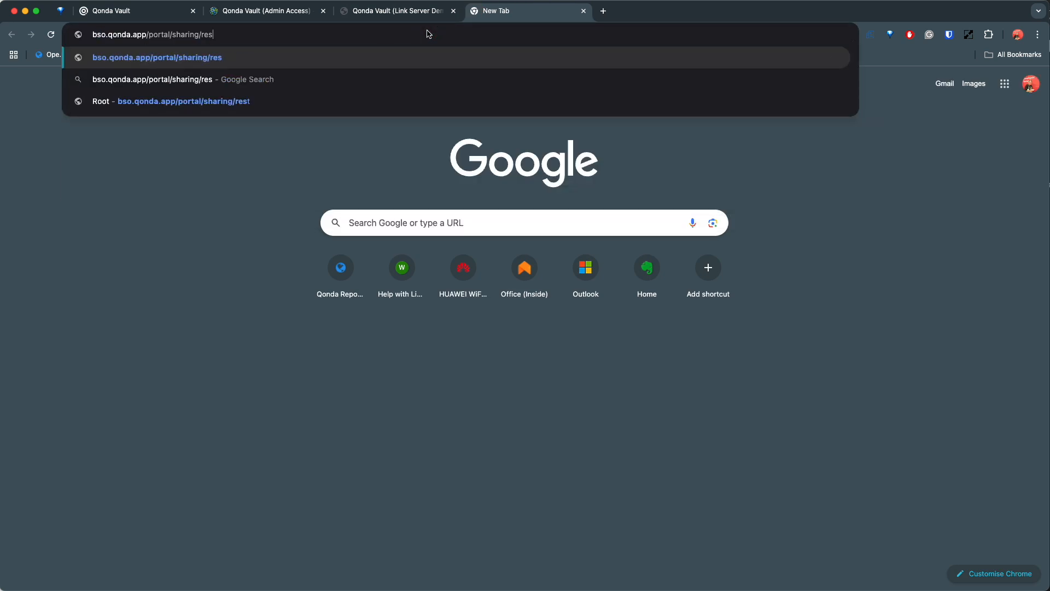
key("BackSpace")
key("BackSpace")
key("BackSpace")
key("BackSpace")
key("BackSpace")
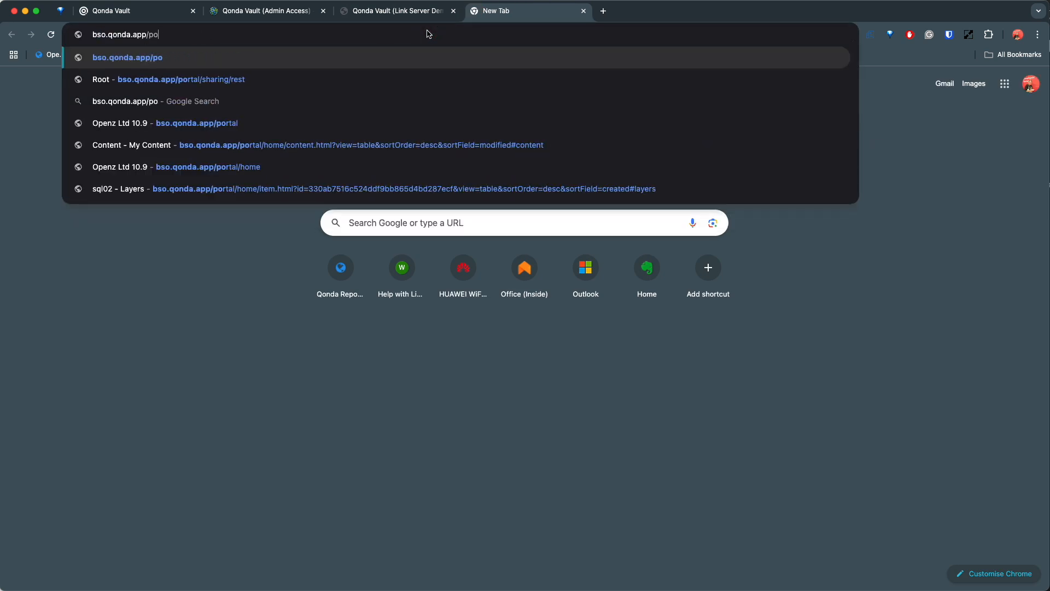
type("server/admi")
key("BackSpace")
key("BackSpace")
key("BackSpace")
key("BackSpace")
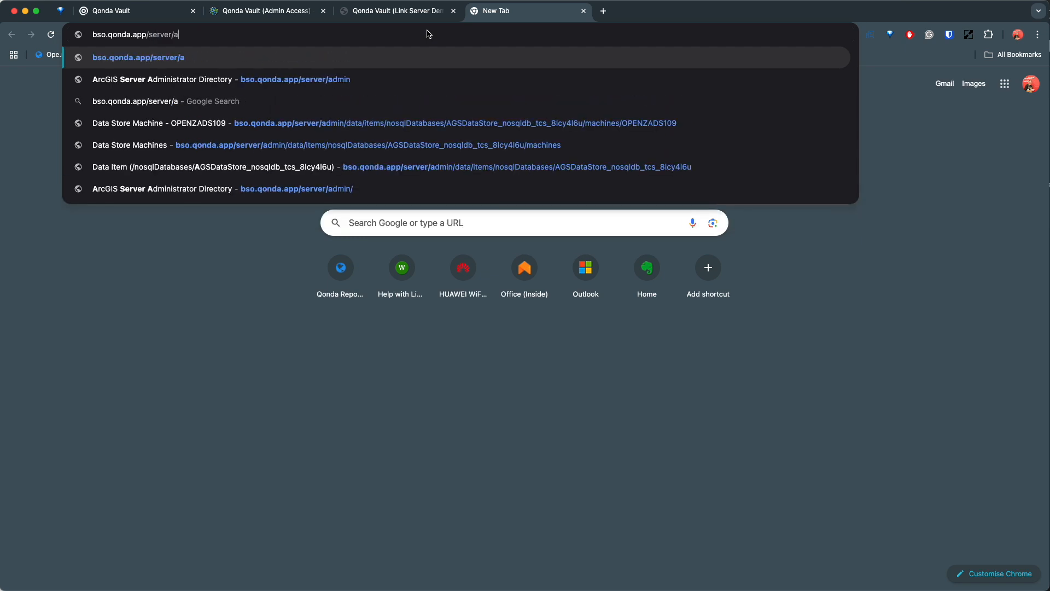
key("Return")
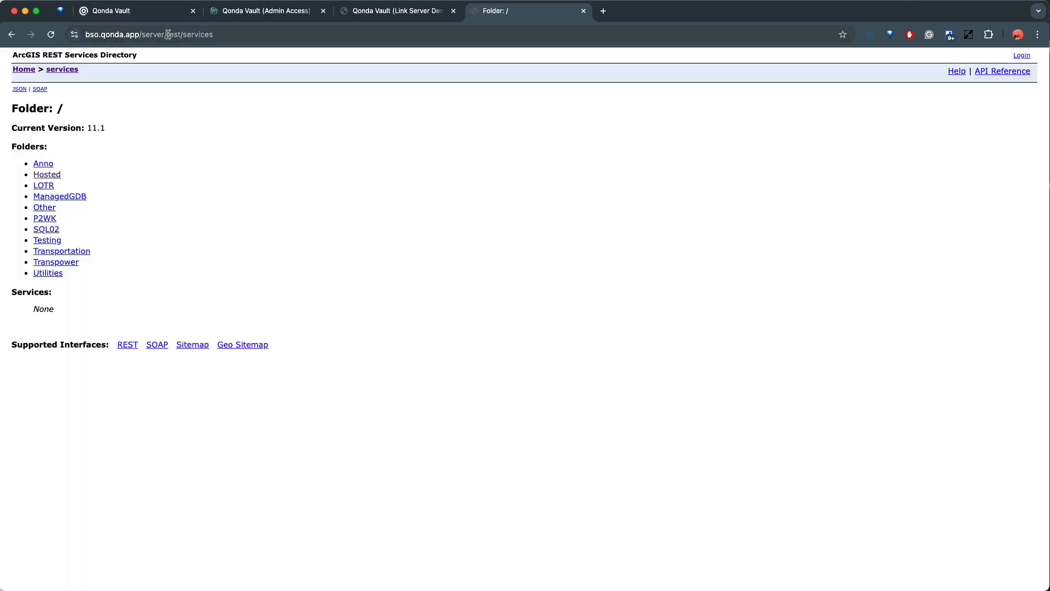
left_click_drag(165, 35, 49, 30)
key("super+c")
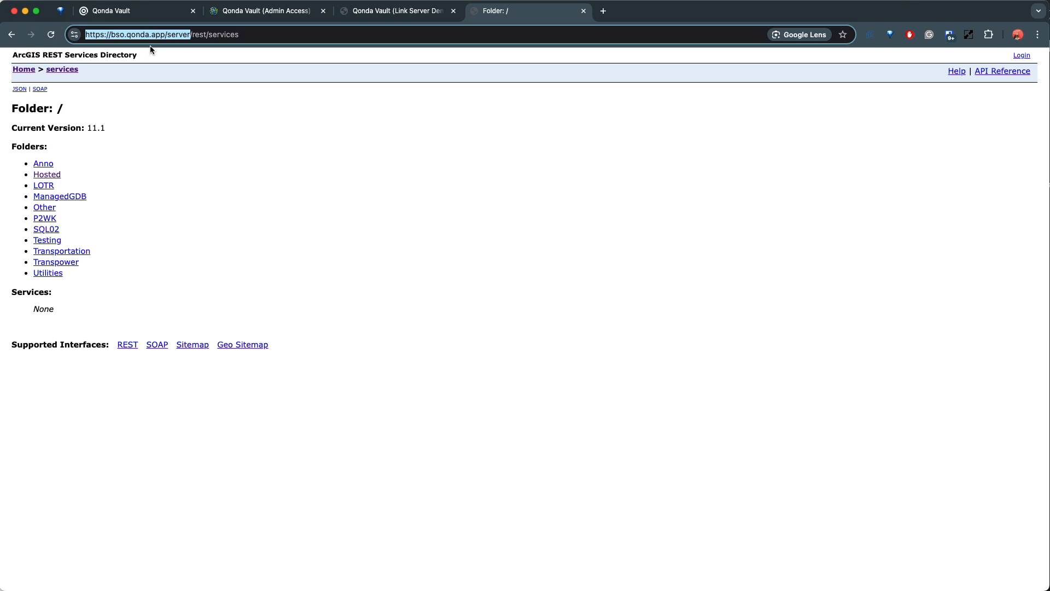
left_click(138, 12)
left_click(460, 212)
key("super+v")
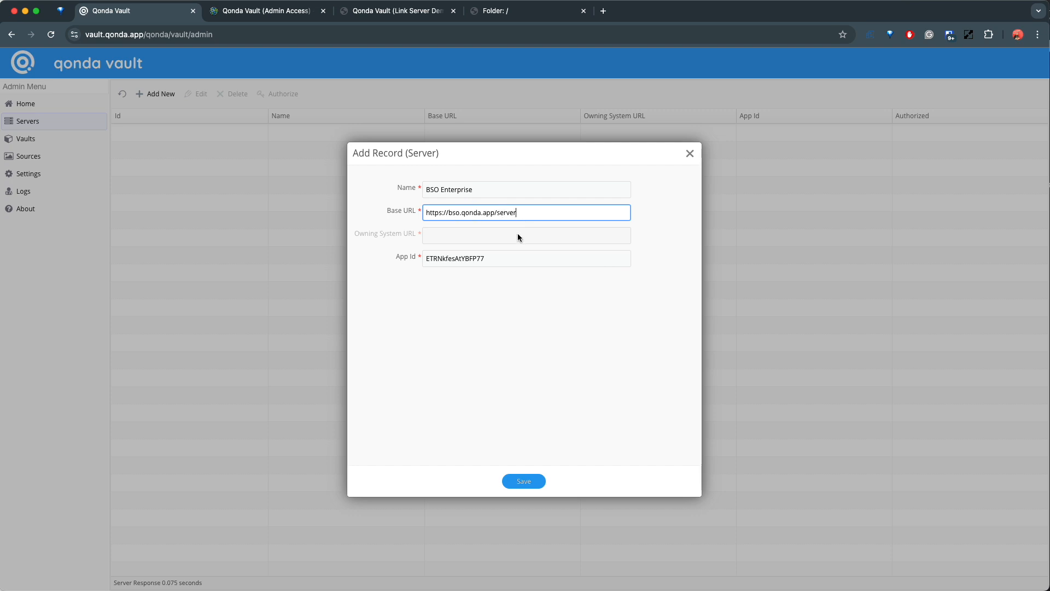
- Leave the Base URL entry so the Owning System URL is filled in, and save the server record
left_click(456, 235)
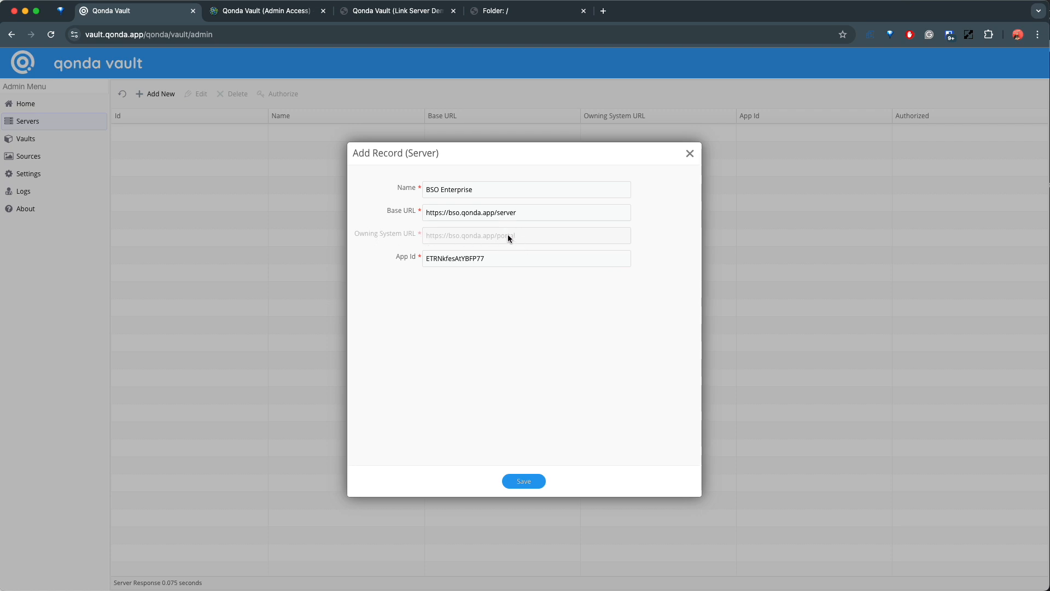
left_click(535, 211)
left_click(532, 191)
left_click(530, 212)
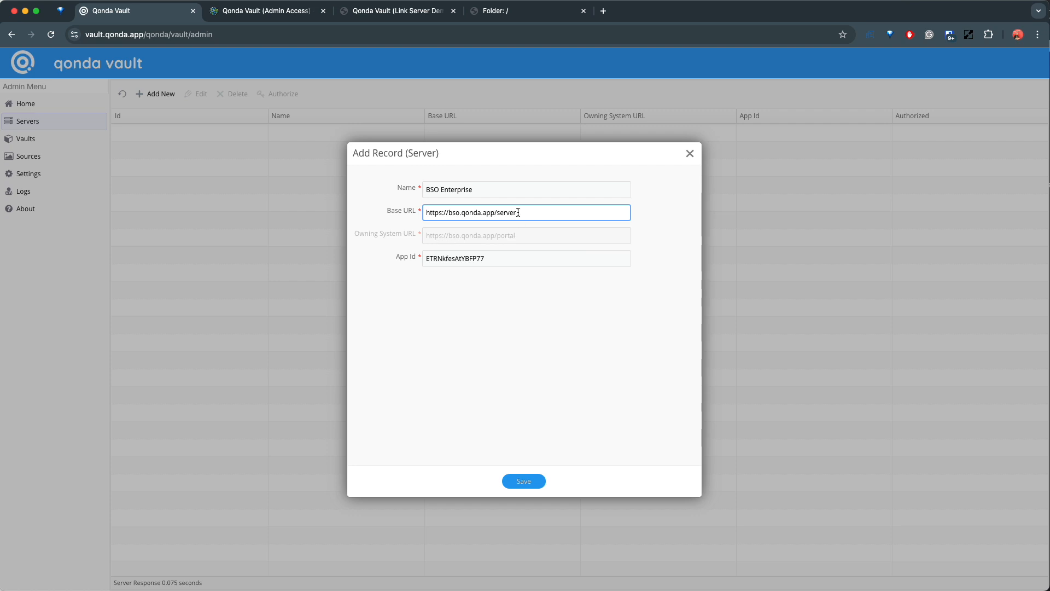
left_click(524, 482)
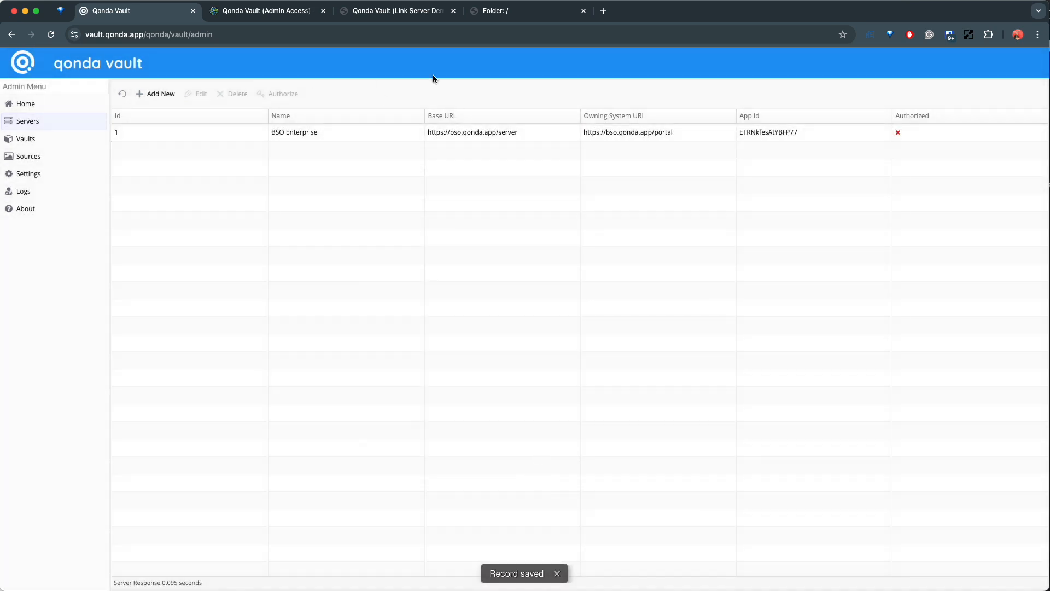
left_click(484, 131)
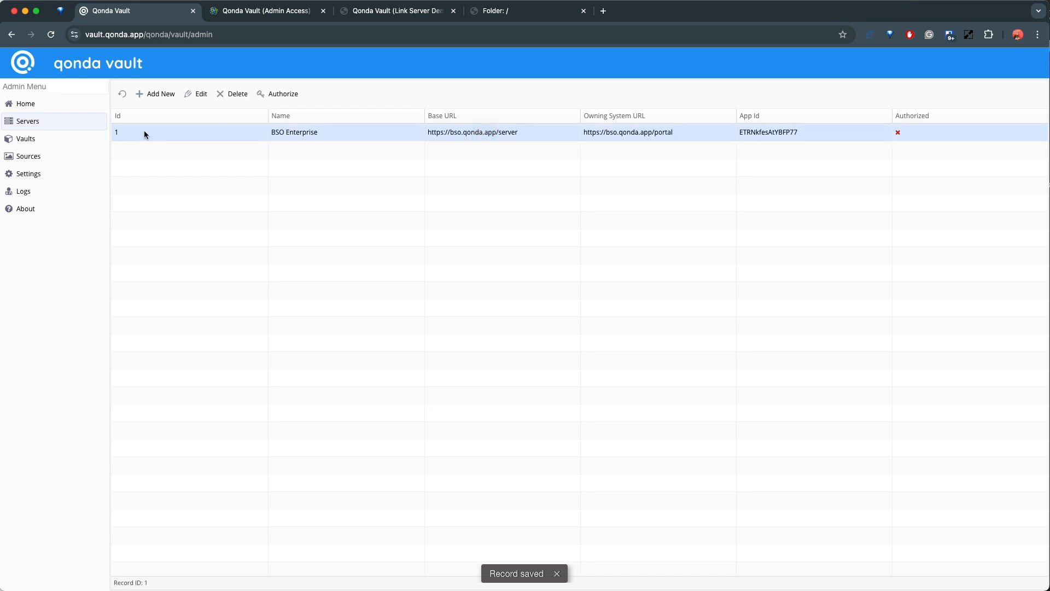
left_click(904, 132)
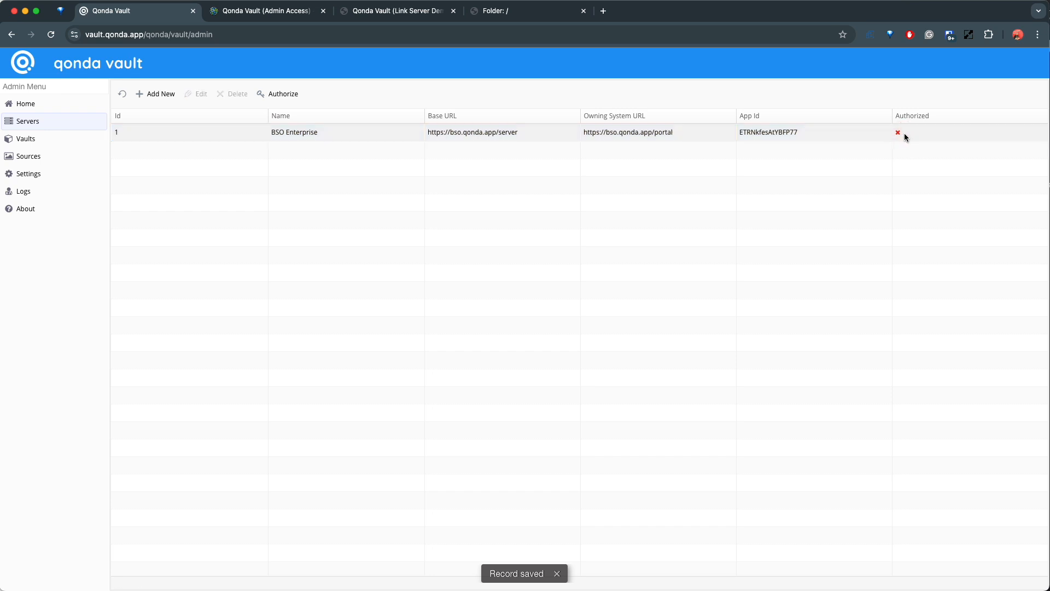
- Start authorizing the BSO Enterprise server and allow Qonda Vault (Link Server Demo) to access the ArcGIS Enterprise account
left_click(512, 132)
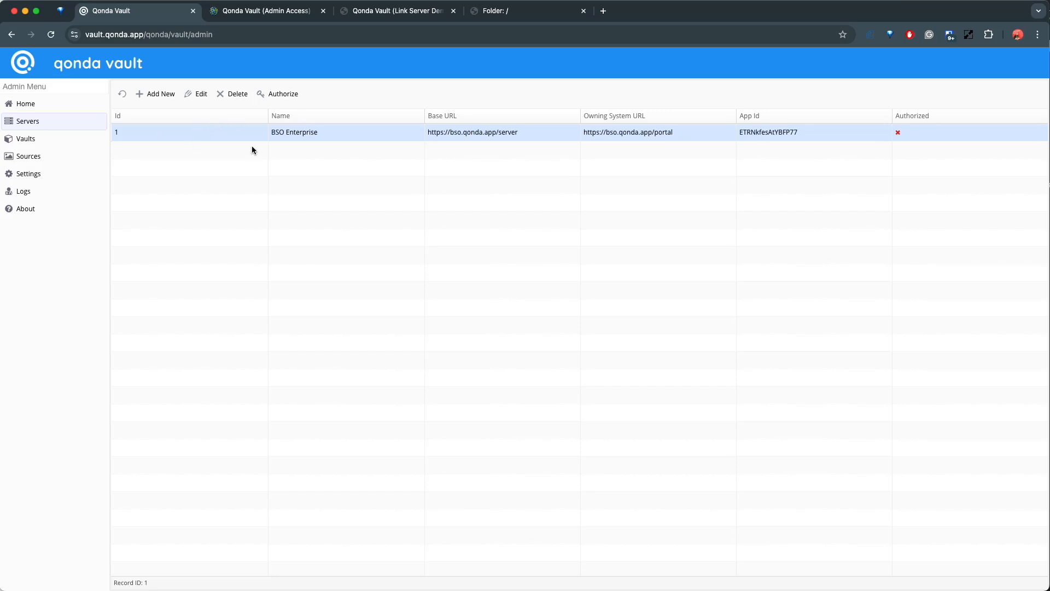
left_click(283, 93)
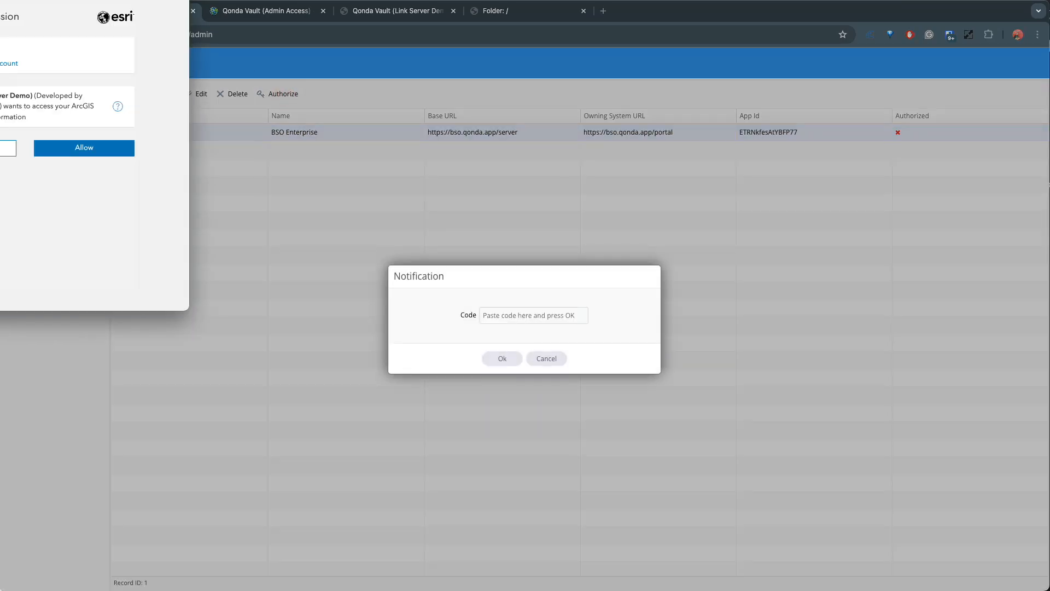
left_click_drag(37, 0, 245, 162)
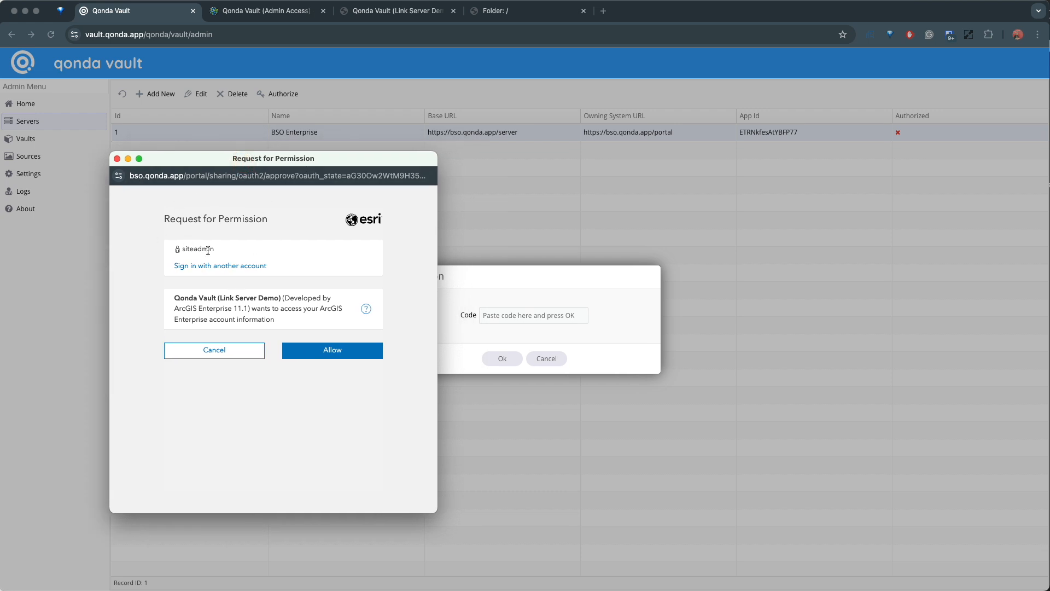
left_click_drag(182, 249, 214, 249)
left_click(327, 351)
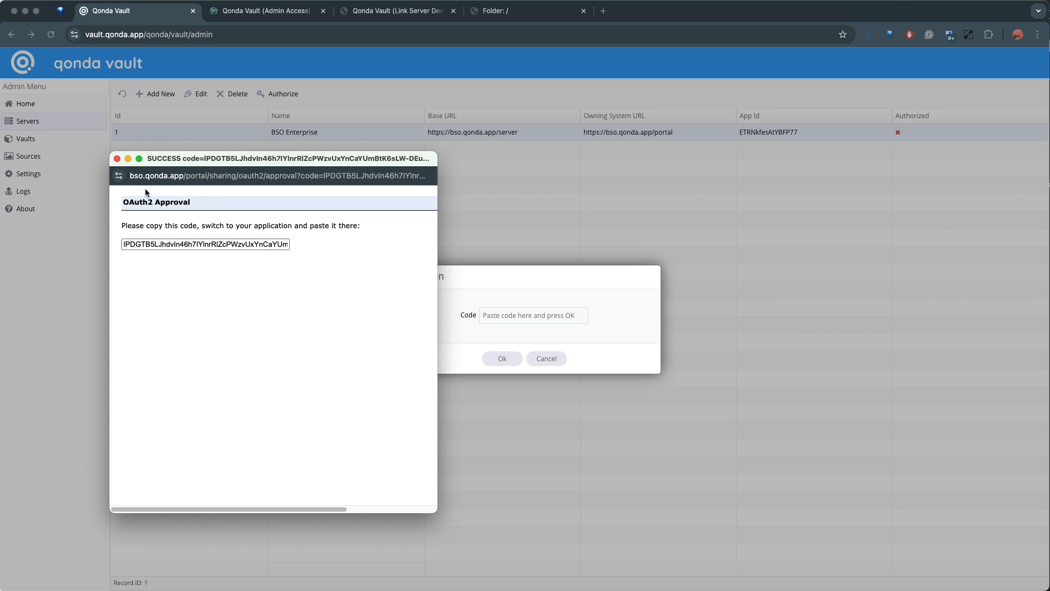
- Copy the OAuth2 approval code, close the approval window, and submit the code in the Code field to complete the server authorization
left_click(146, 244)
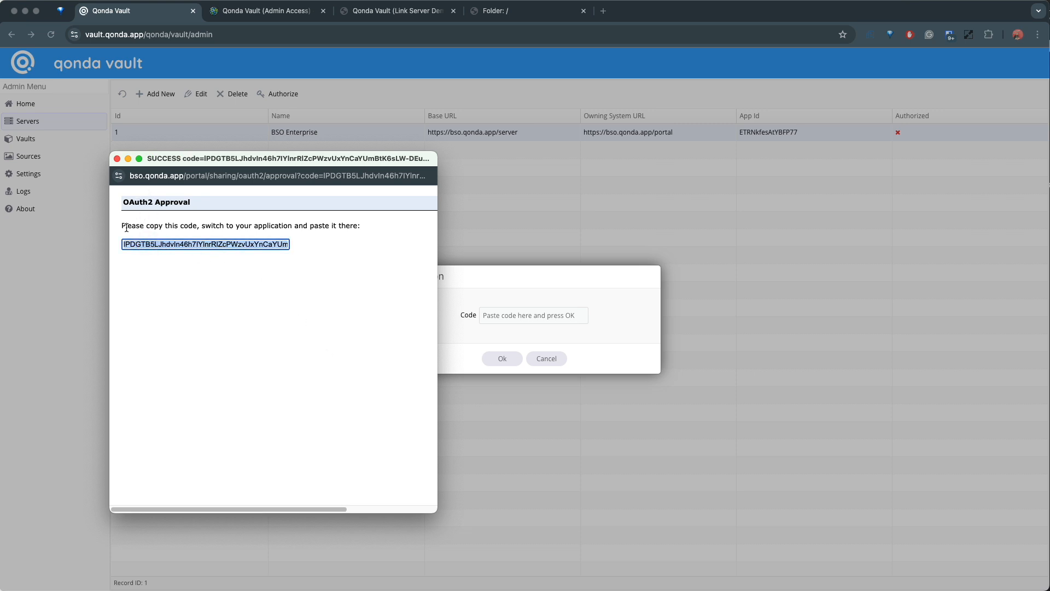
right_click(159, 245)
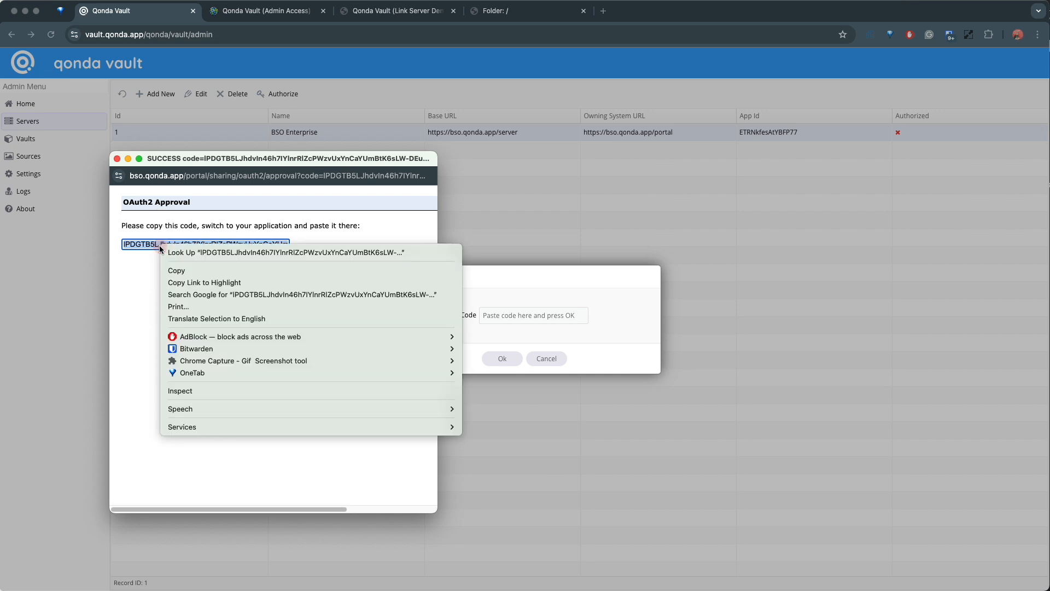
left_click(182, 271)
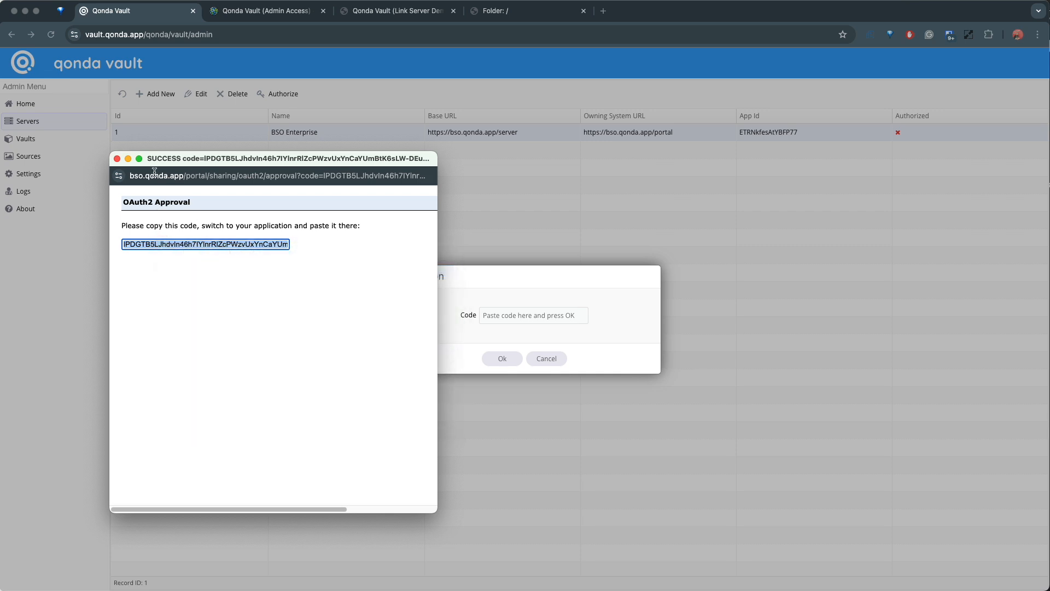
left_click(117, 160)
left_click(505, 316)
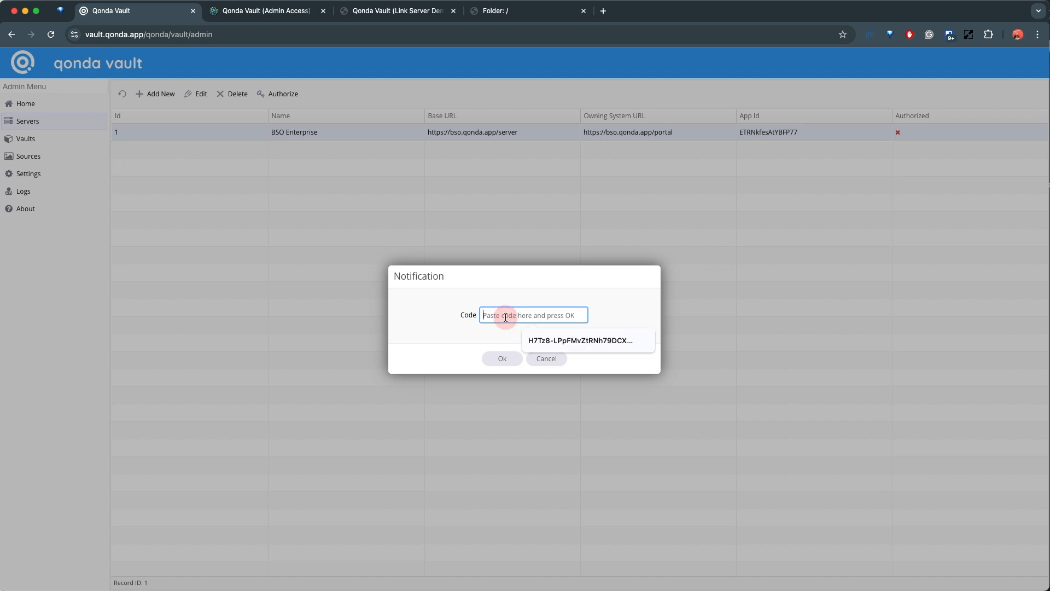
key("super+v")
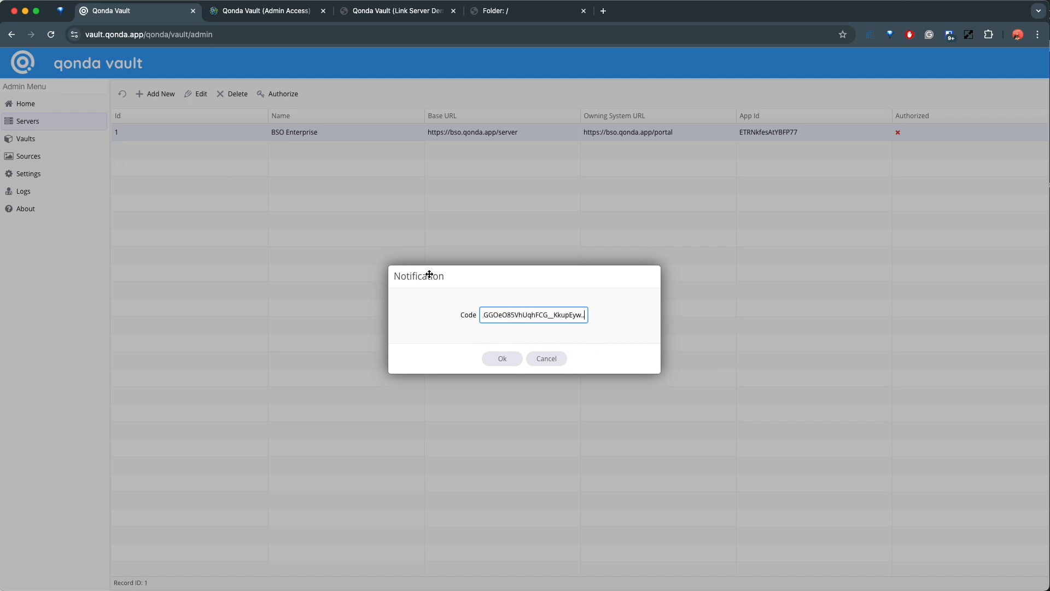
left_click(503, 360)
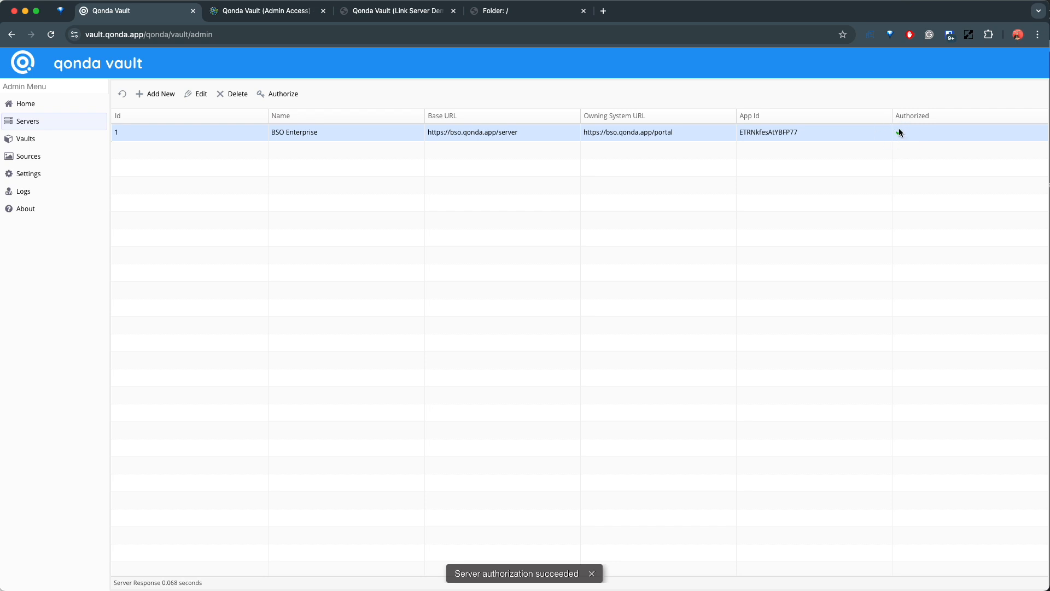
- Look through the Sources and Vaults lists, and return to the BSO Enterprise record in the Servers list to check its authorization
left_click(378, 153)
left_click(373, 134)
left_click(420, 129)
left_click(41, 160)
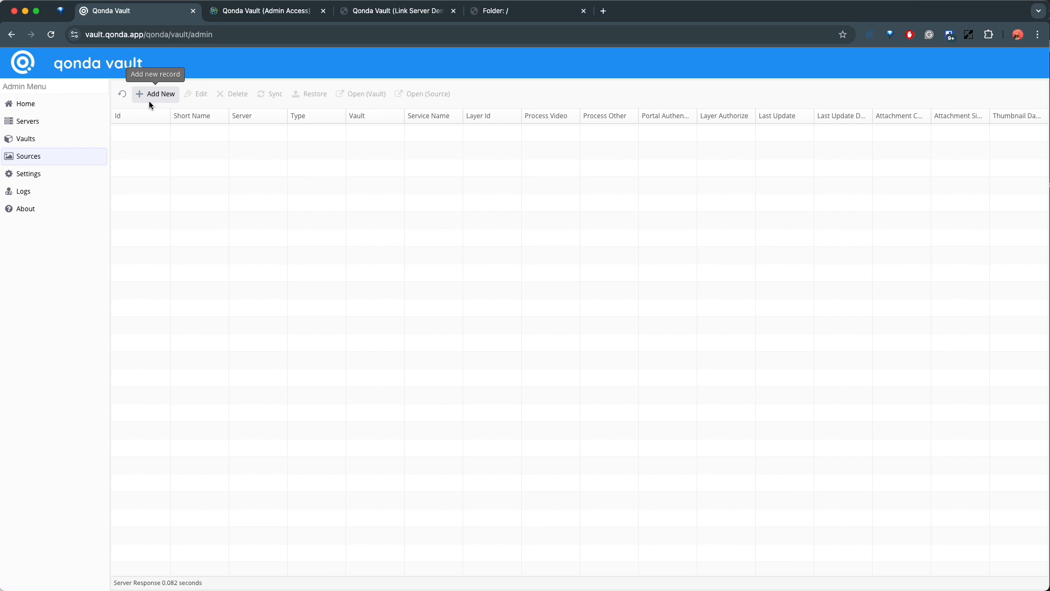
left_click(20, 141)
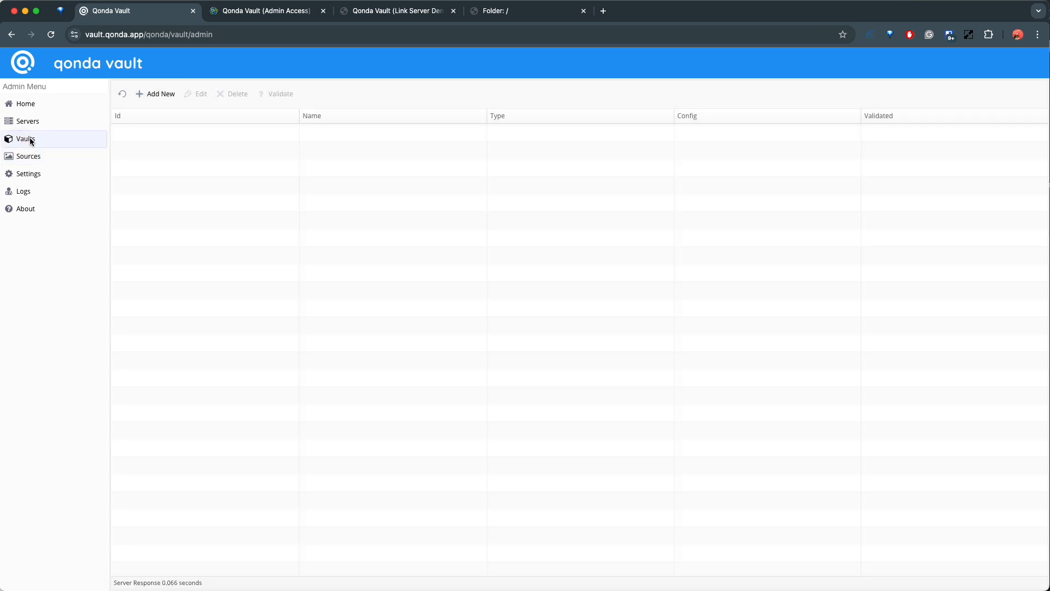
left_click(34, 158)
left_click(25, 140)
left_click(32, 124)
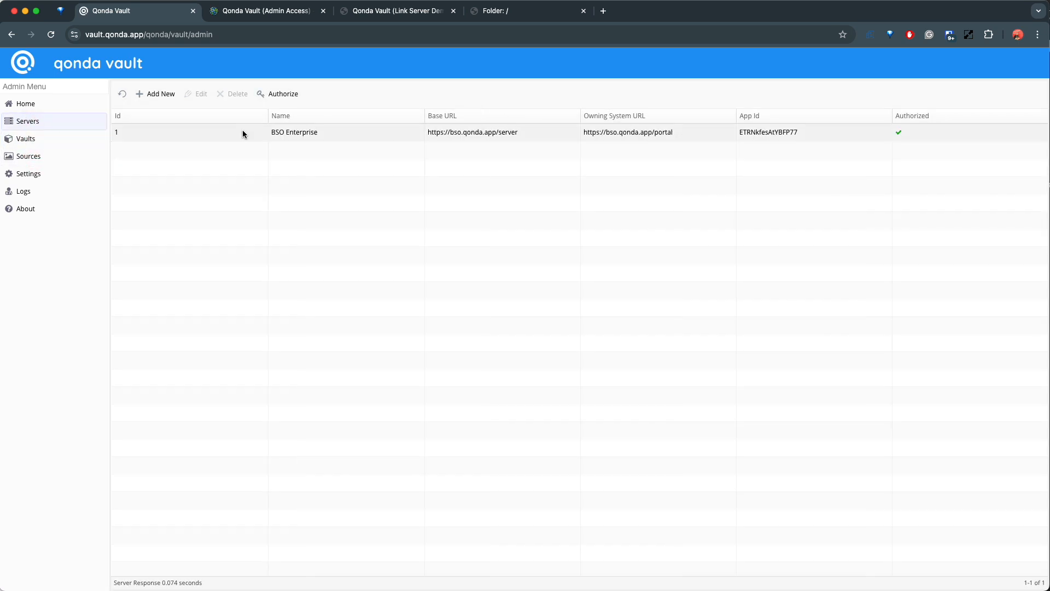
left_click(367, 136)
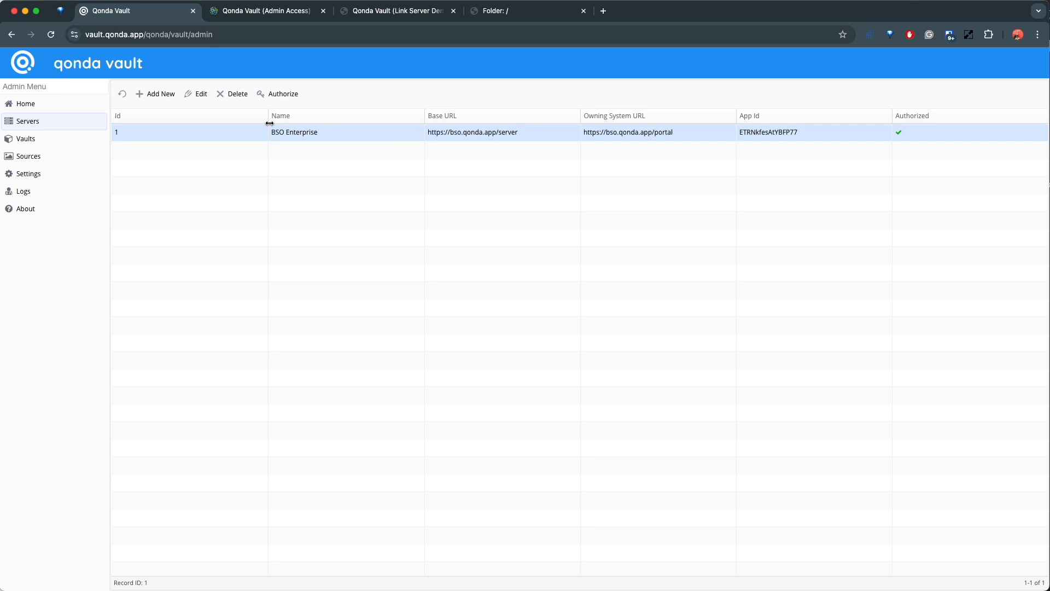